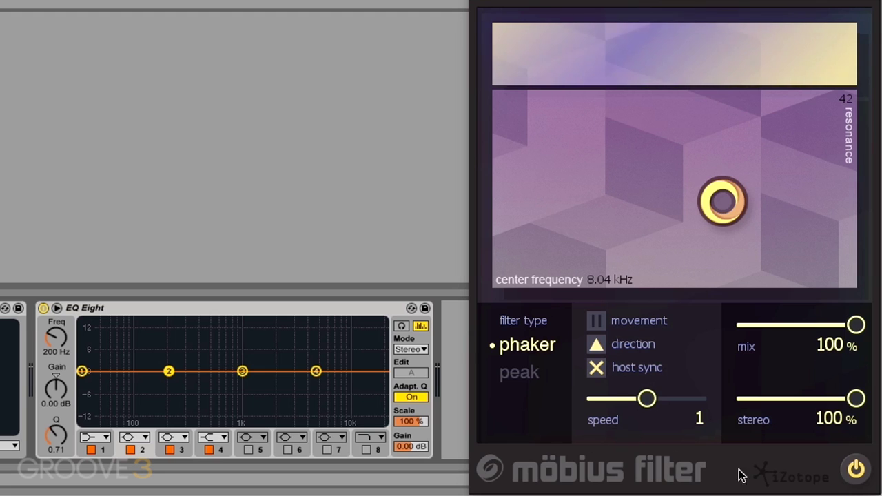
# - Play the set with the Möbius Filter bypassed, then switch the filter back on
pyautogui.click(853, 470)
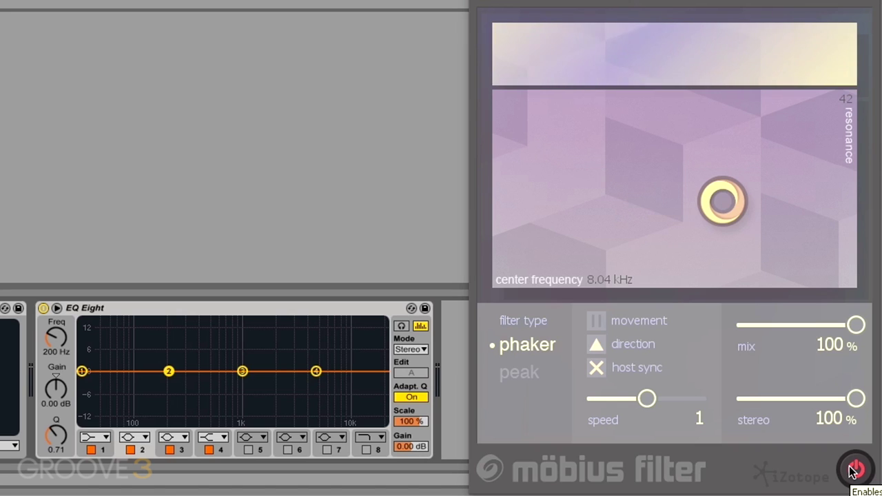
pyautogui.press('space')
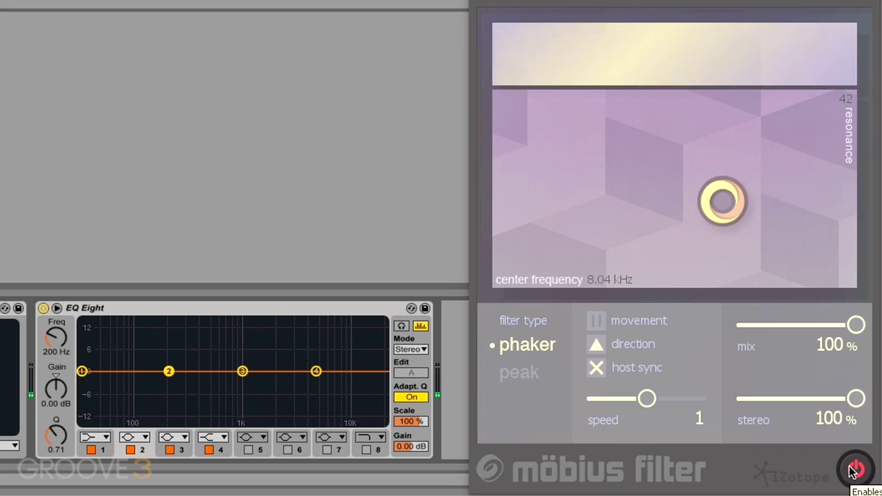
pyautogui.click(854, 470)
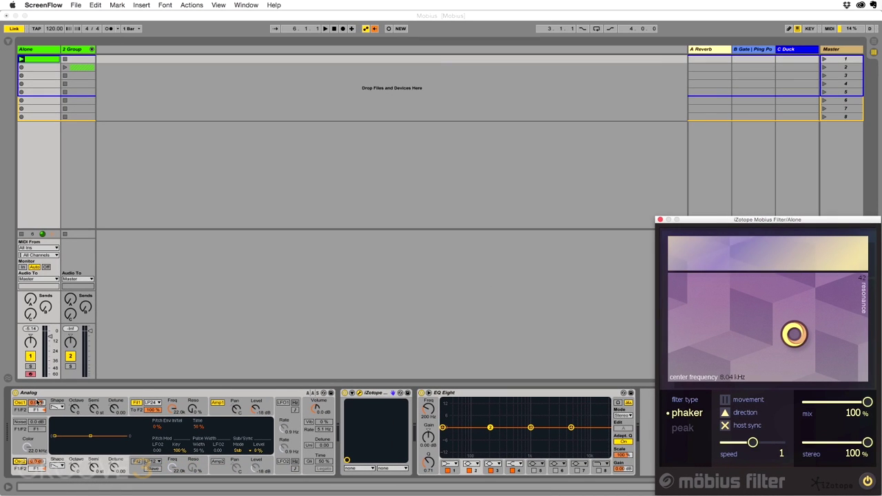
# - Turn off Analog Osc1 and Osc2 and enable the Noise source
pyautogui.click(24, 407)
pyautogui.click(20, 403)
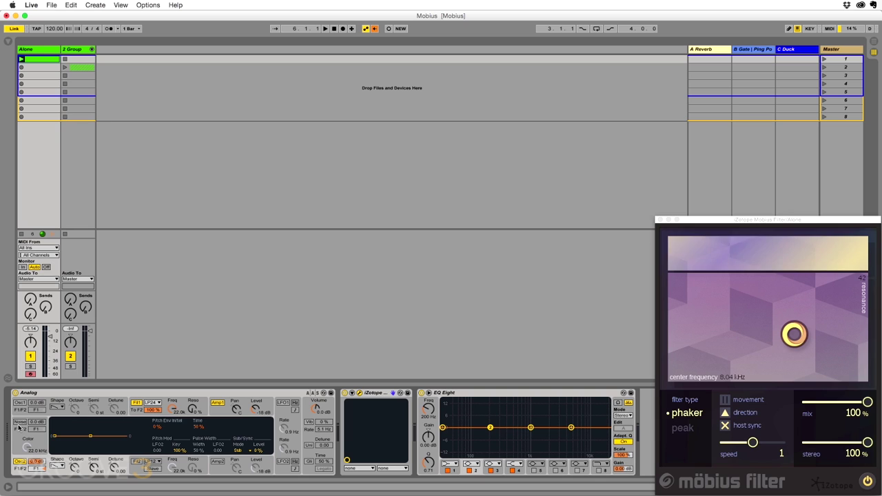
pyautogui.click(19, 461)
pyautogui.click(20, 423)
# - With EQ Eight enlarged, play the noise through the peak type, then phaker, and stop
pyautogui.click(429, 392)
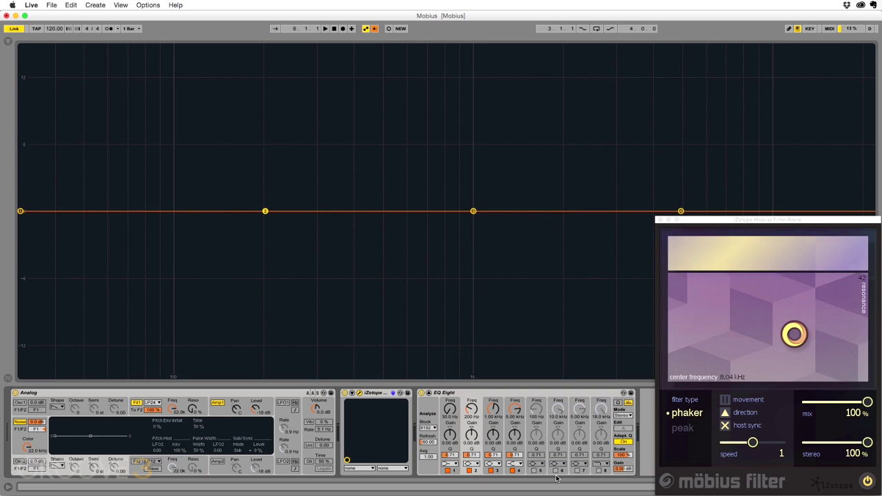
pyautogui.press('space')
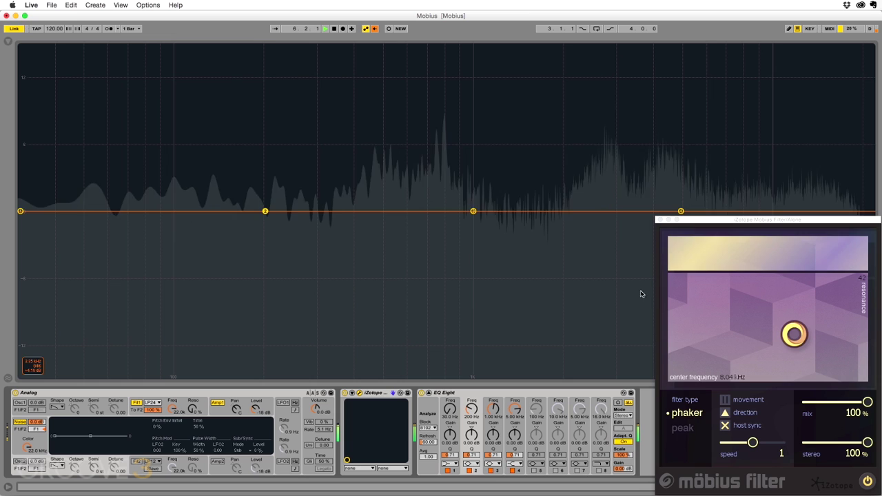
pyautogui.click(686, 432)
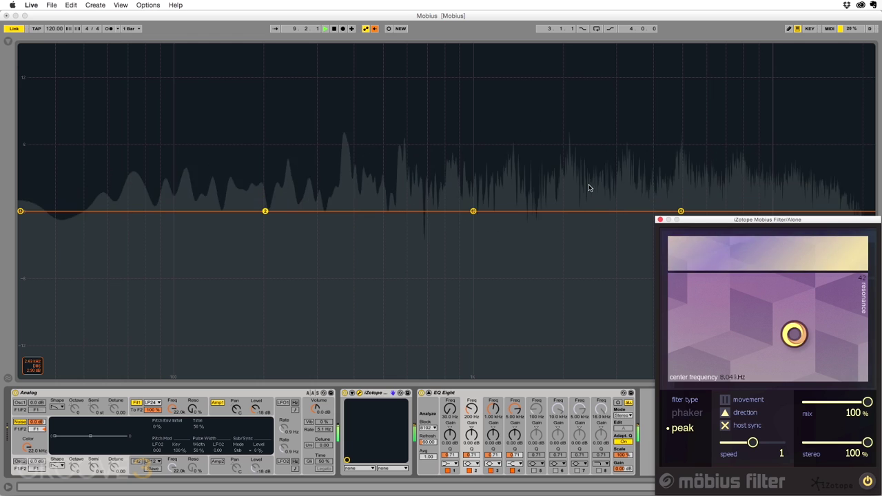
pyautogui.click(688, 413)
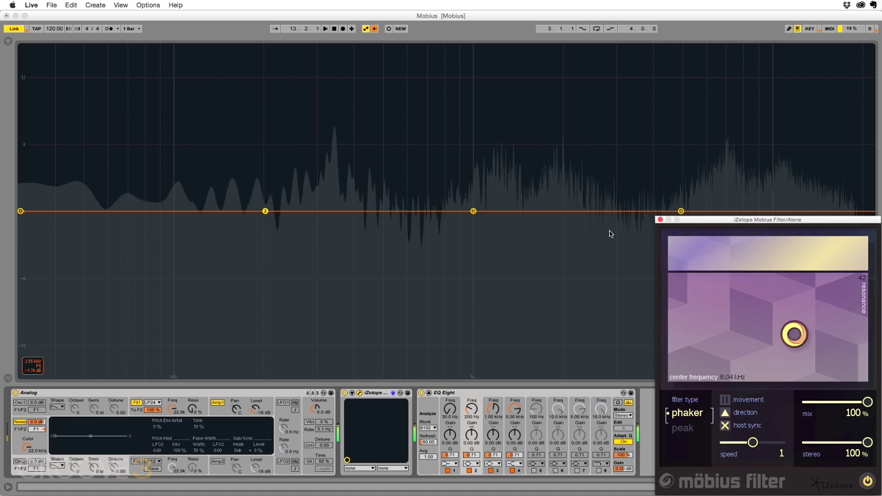
pyautogui.press('space')
pyautogui.click(435, 393)
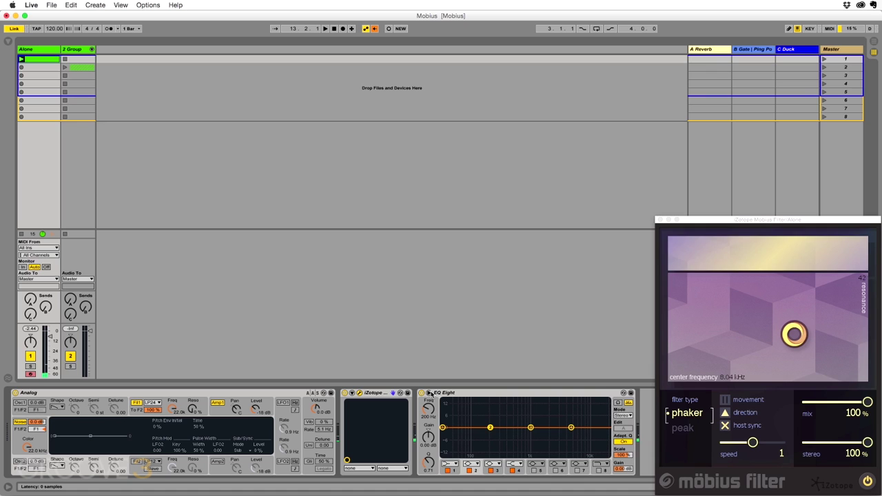
# - Re-enable Analog Osc1 and Osc2, reverse the sweep direction, and unsync the speed to 0.5 Hz
pyautogui.click(20, 402)
pyautogui.click(20, 461)
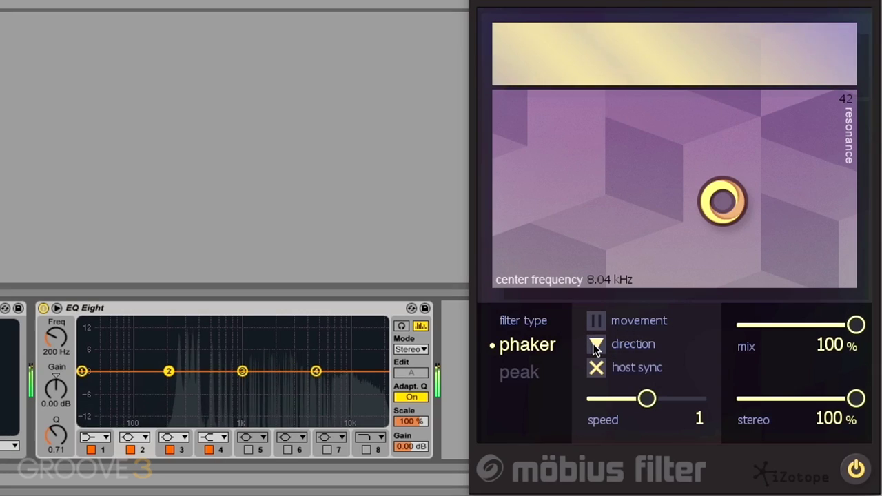
pyautogui.click(596, 348)
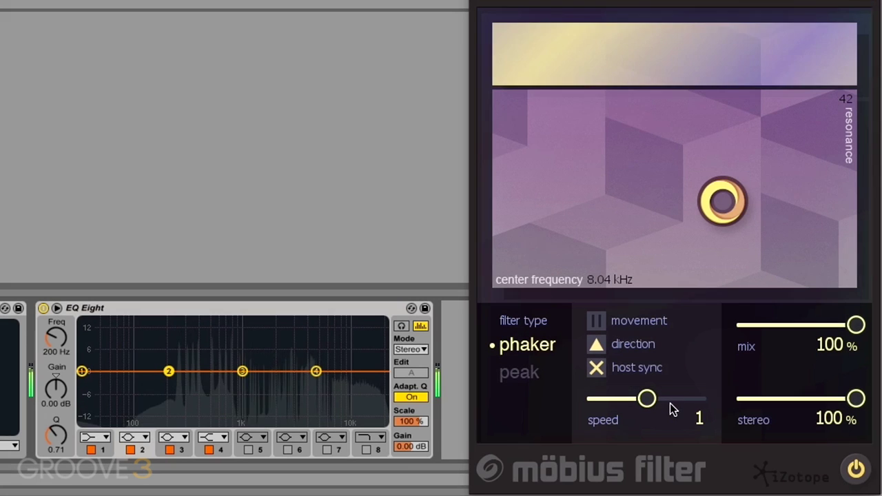
pyautogui.moveTo(646, 398)
pyautogui.mouseDown()
pyautogui.moveTo(614, 400)
pyautogui.moveTo(636, 403)
pyautogui.mouseUp()
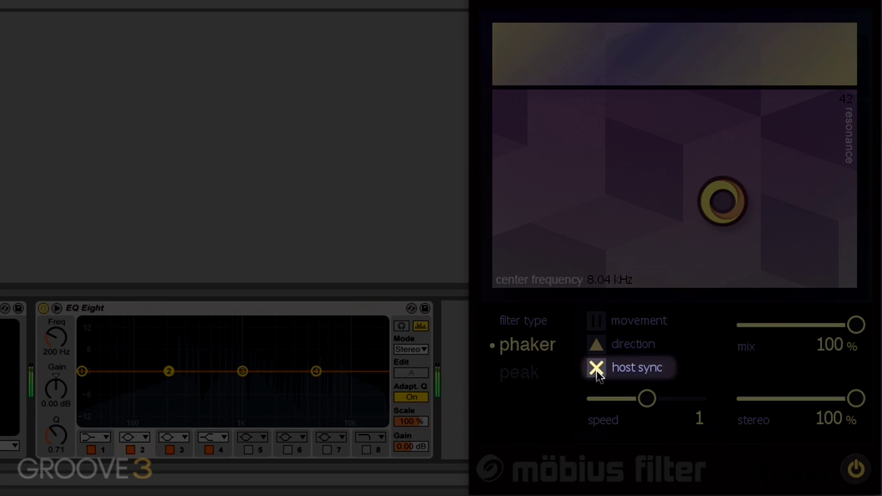
pyautogui.click(596, 368)
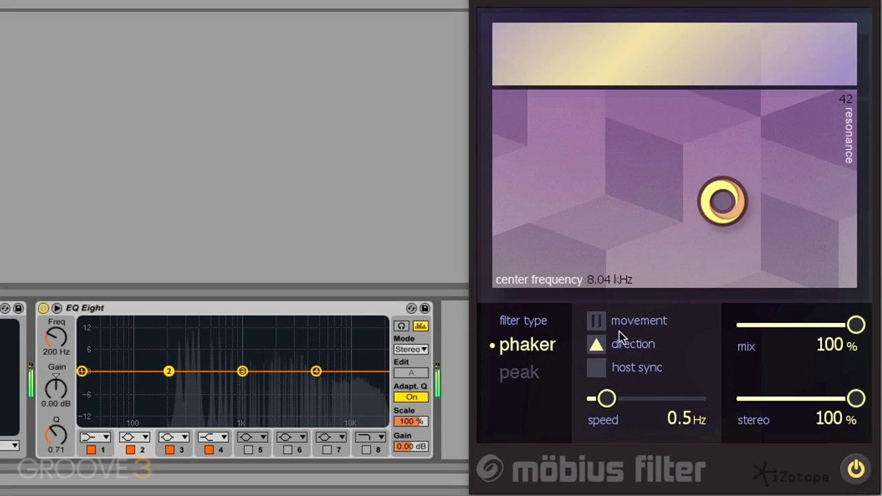
# - With movement paused, set resonance 32 near 8.03 kHz, then set Mix to 90% and test Stereo
pyautogui.click(597, 322)
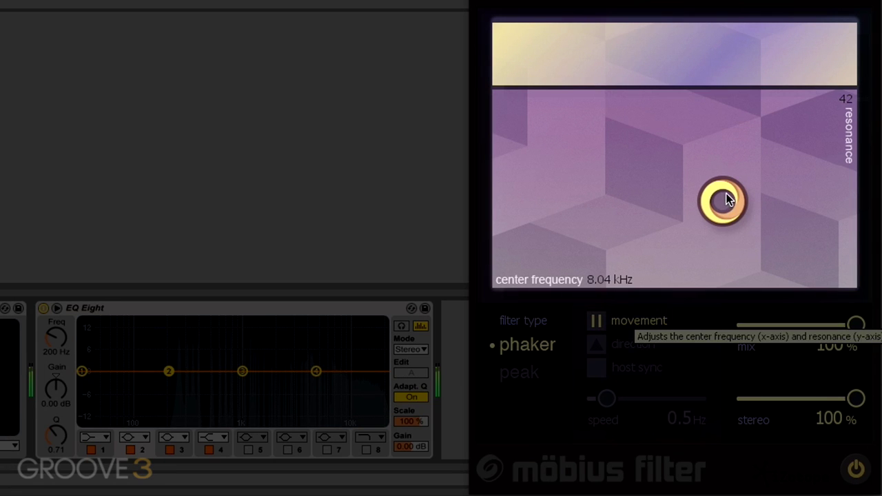
pyautogui.moveTo(723, 202); pyautogui.dragTo(685, 228)
pyautogui.click(596, 321)
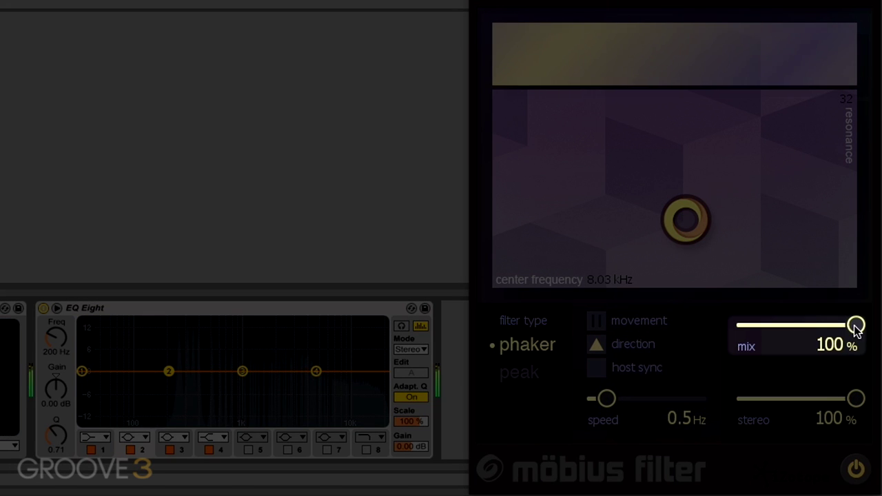
pyautogui.moveTo(854, 326)
pyautogui.mouseDown()
pyautogui.moveTo(659, 329)
pyautogui.moveTo(856, 326)
pyautogui.moveTo(843, 325)
pyautogui.mouseUp()
pyautogui.moveTo(855, 398); pyautogui.dragTo(658, 403)
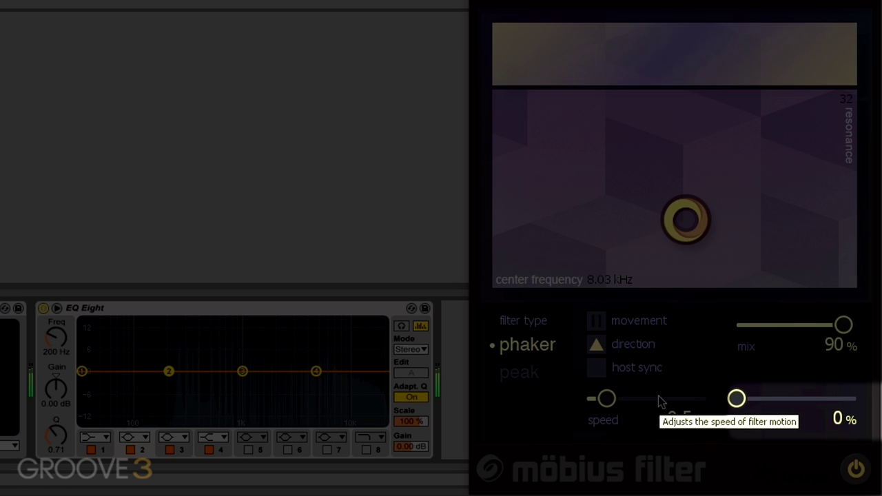
pyautogui.moveTo(735, 400); pyautogui.dragTo(858, 405)
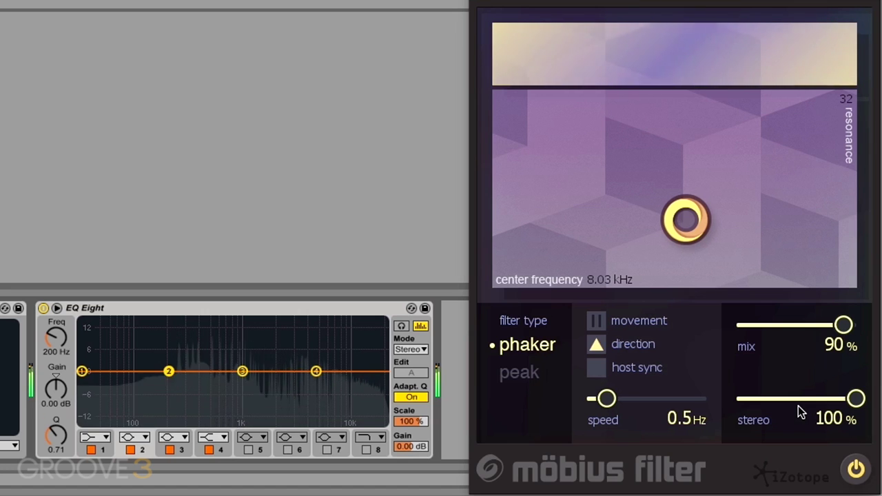
# - Re-enable Host Sync and bypass the Alone track's Möbius Filter
pyautogui.click(597, 367)
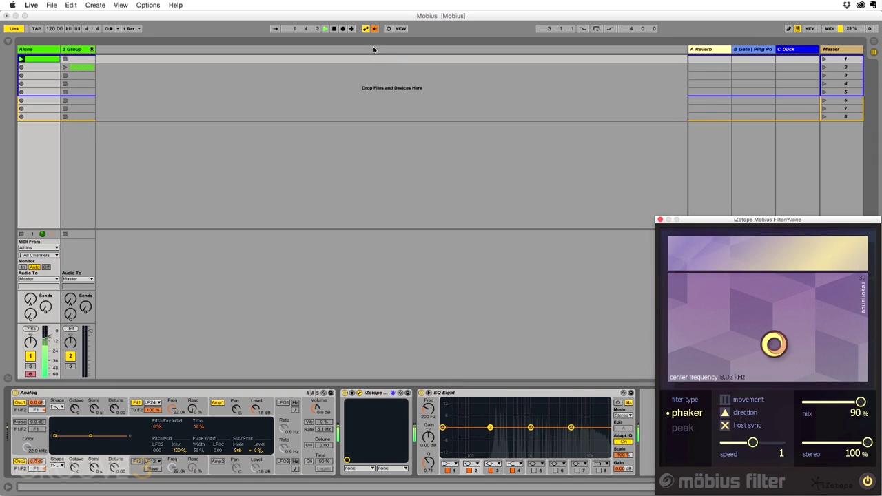
pyautogui.click(375, 111)
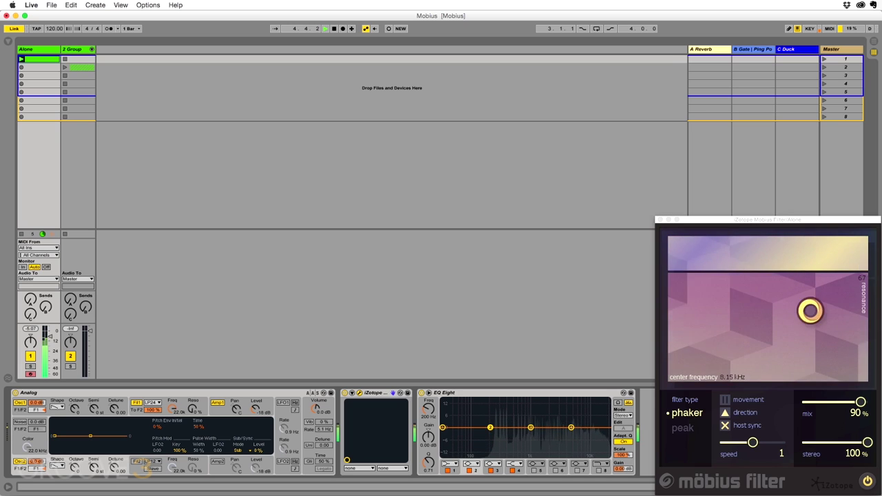
pyautogui.click(344, 393)
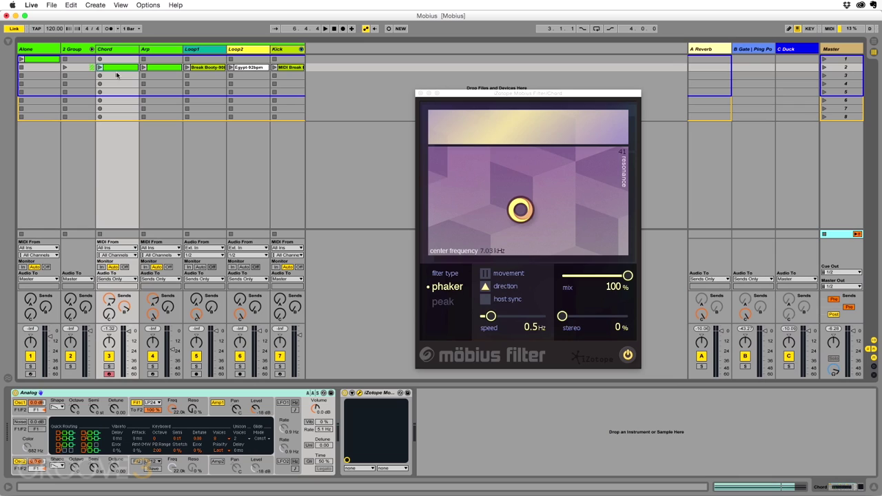
# - Launch the Chord clip, then the Loop1, Loop2 Egypt-92bpm and Arp clips together
pyautogui.click(100, 67)
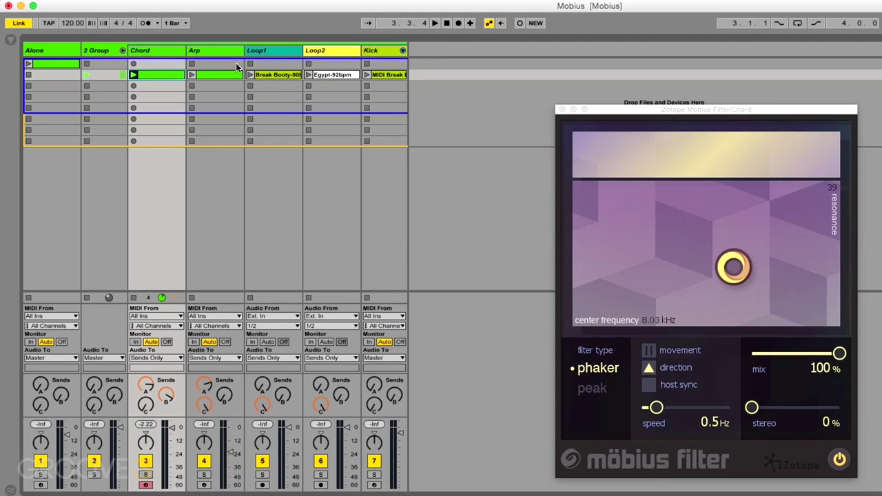
pyautogui.click(192, 74)
pyautogui.click(251, 74)
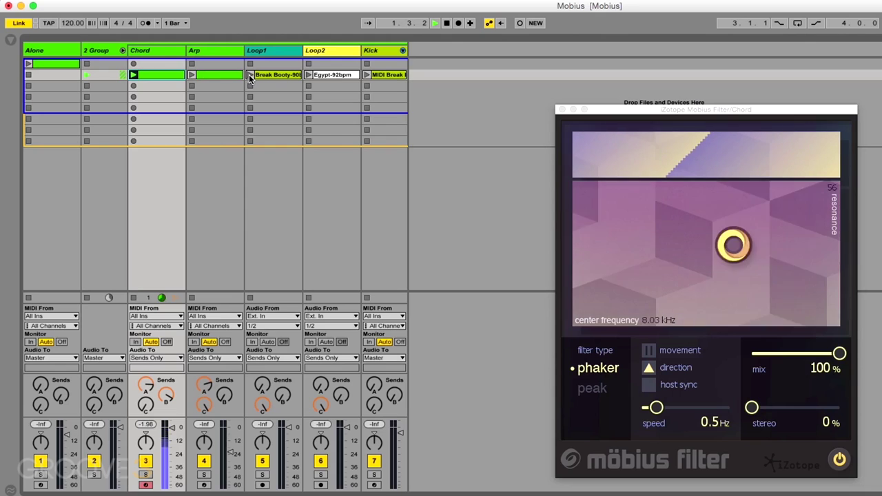
pyautogui.moveTo(671, 231); pyautogui.dragTo(710, 231)
pyautogui.moveTo(797, 245); pyautogui.dragTo(742, 239)
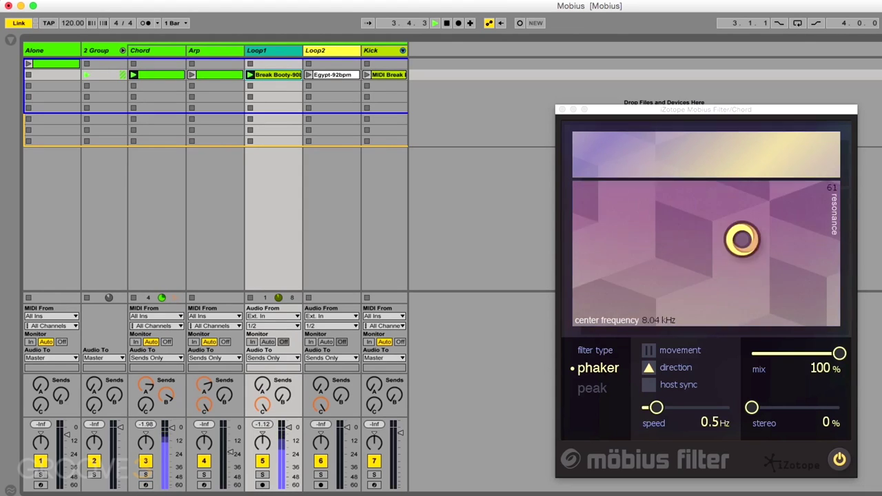
pyautogui.click(308, 75)
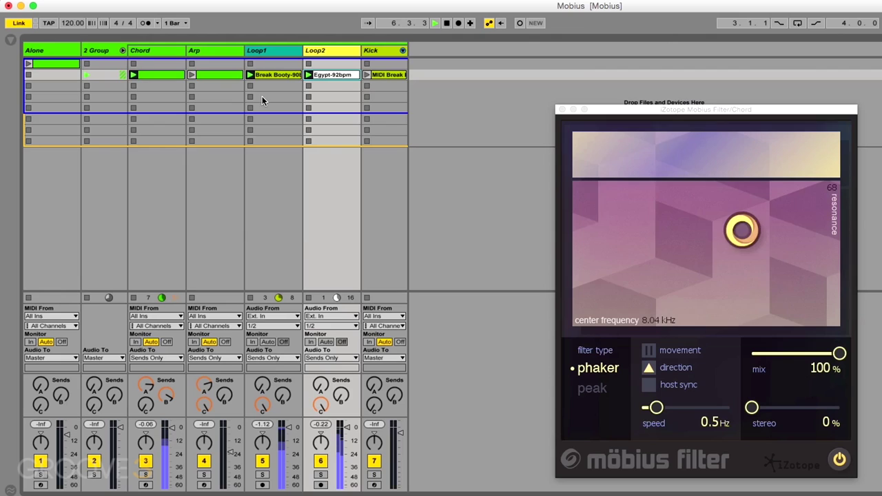
pyautogui.click(193, 75)
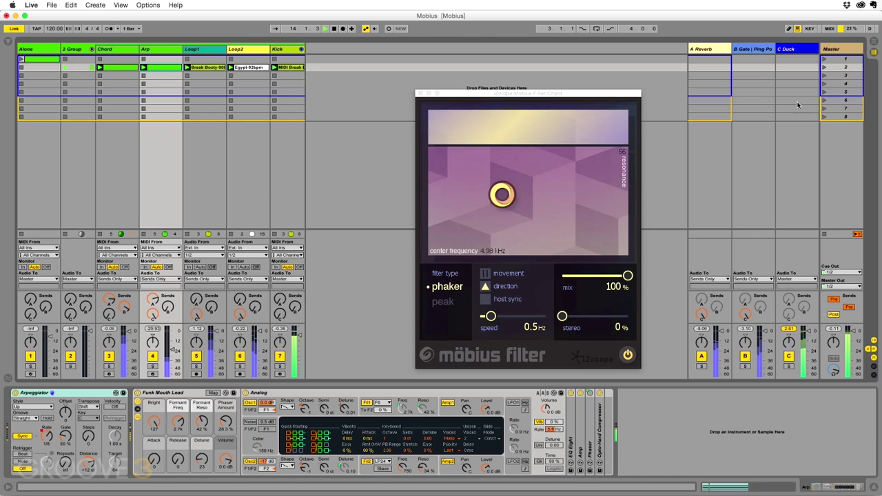
# - Inspect the C Duck compressor, then bypass the Chord track's Möbius Filter and solo the Chord track
pyautogui.click(793, 44)
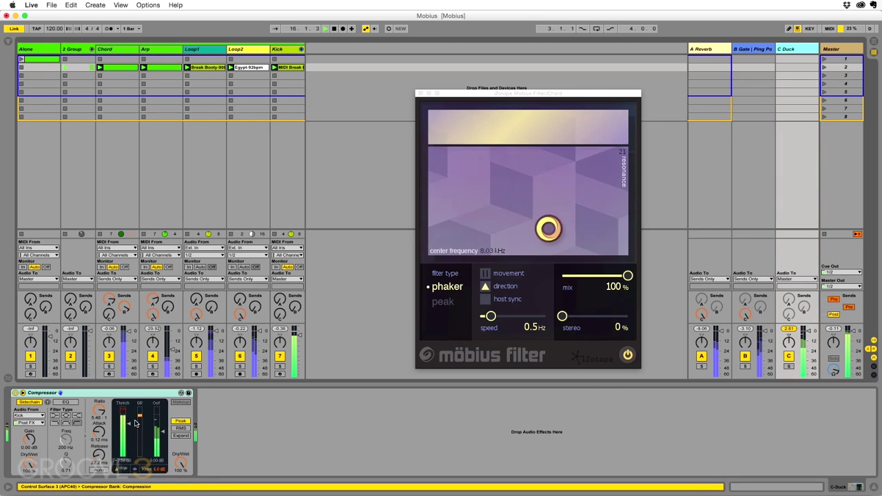
pyautogui.click(112, 50)
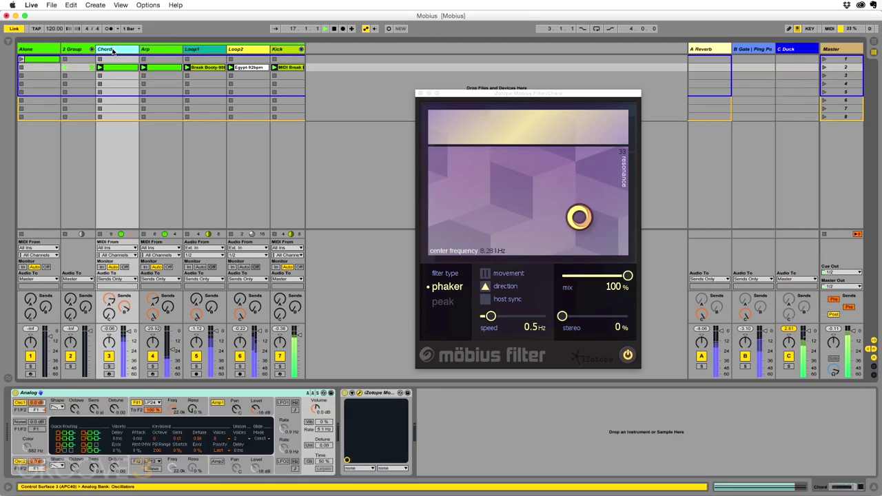
pyautogui.click(345, 393)
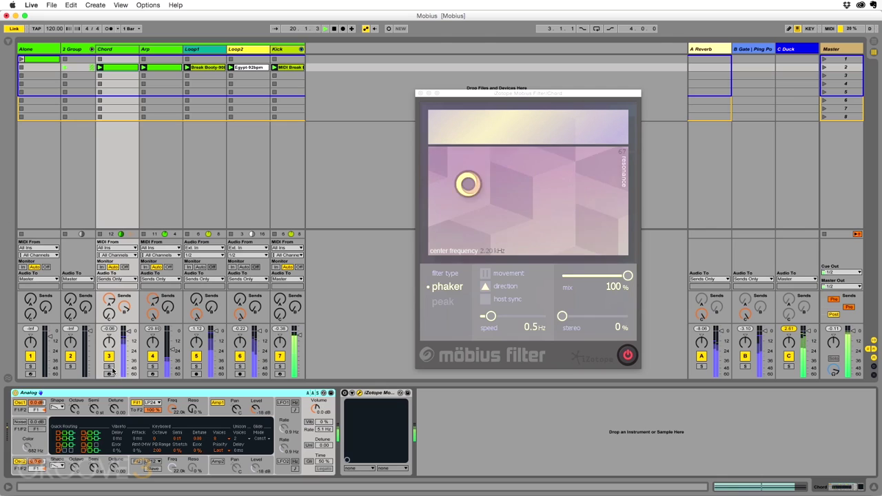
pyautogui.click(110, 366)
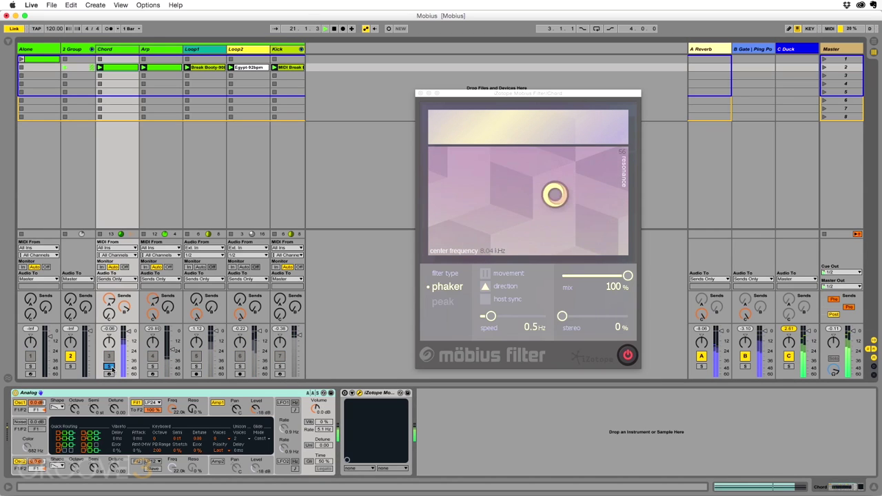